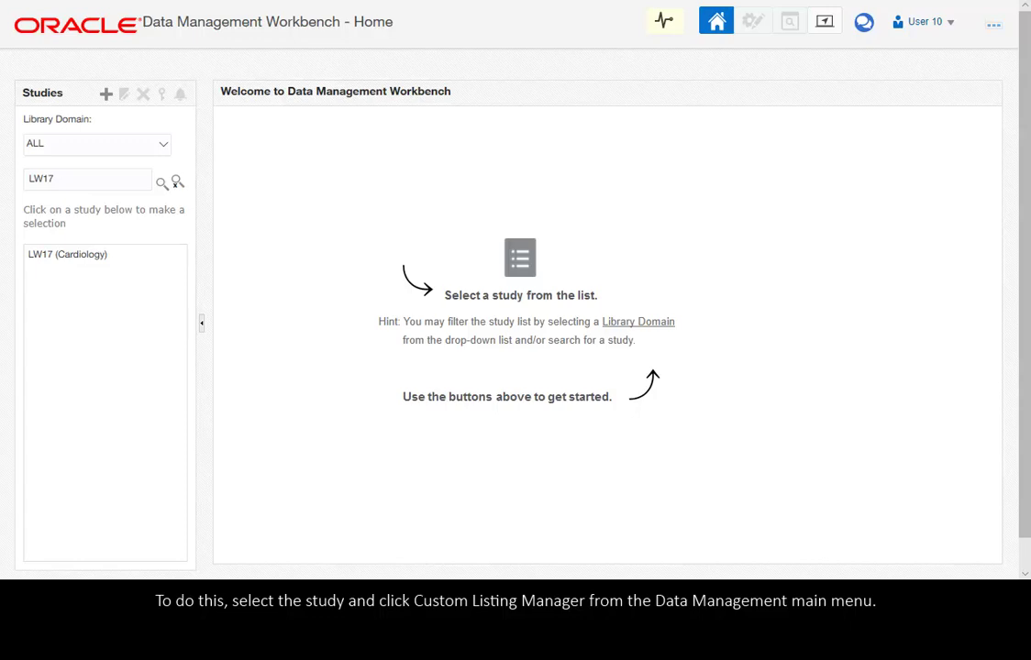
- Select the LW17 (Cardiology) study and open its Custom Listing Manager
{"action": "left_click", "coordinate": [59, 255]}
{"action": "left_click", "coordinate": [790, 21]}
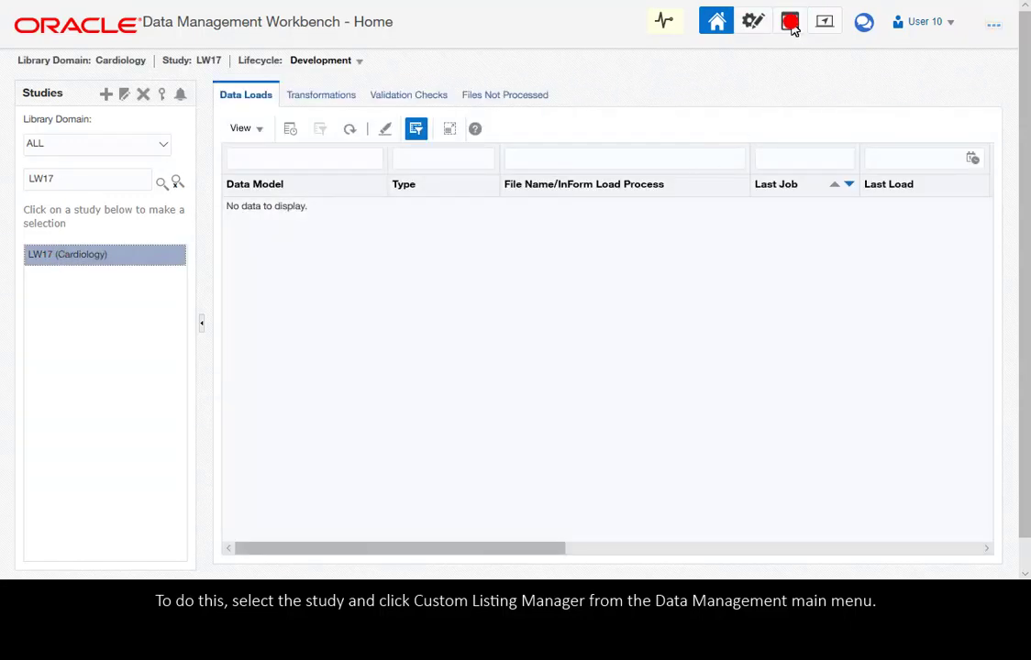
{"action": "left_click", "coordinate": [863, 122]}
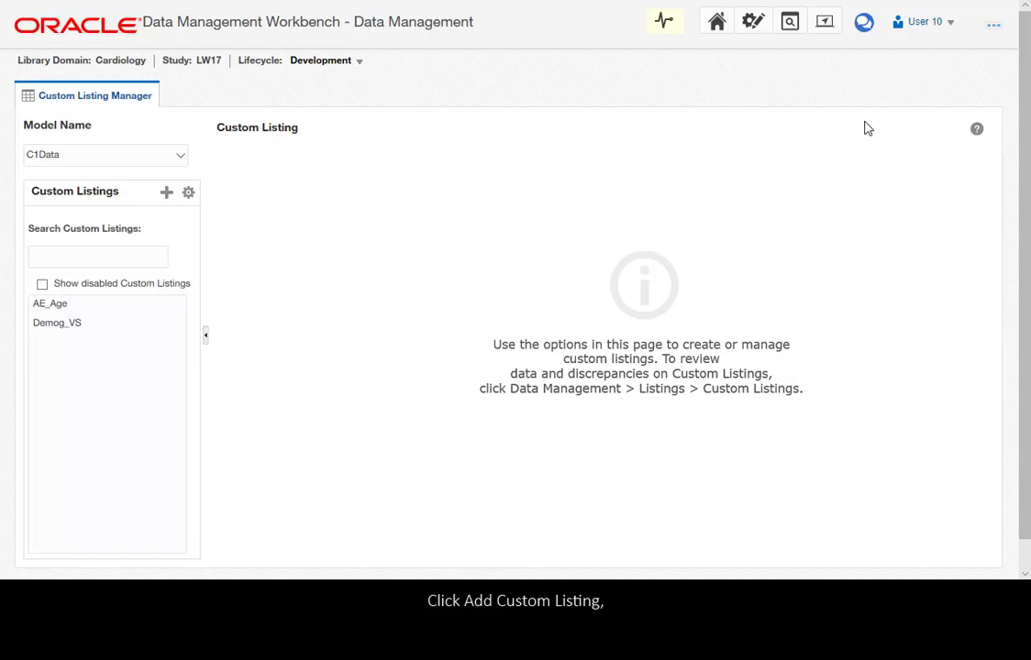
- Start a new custom listing in the C1Data model and name it "Temperature in Female Patients"
{"action": "left_click", "coordinate": [166, 194]}
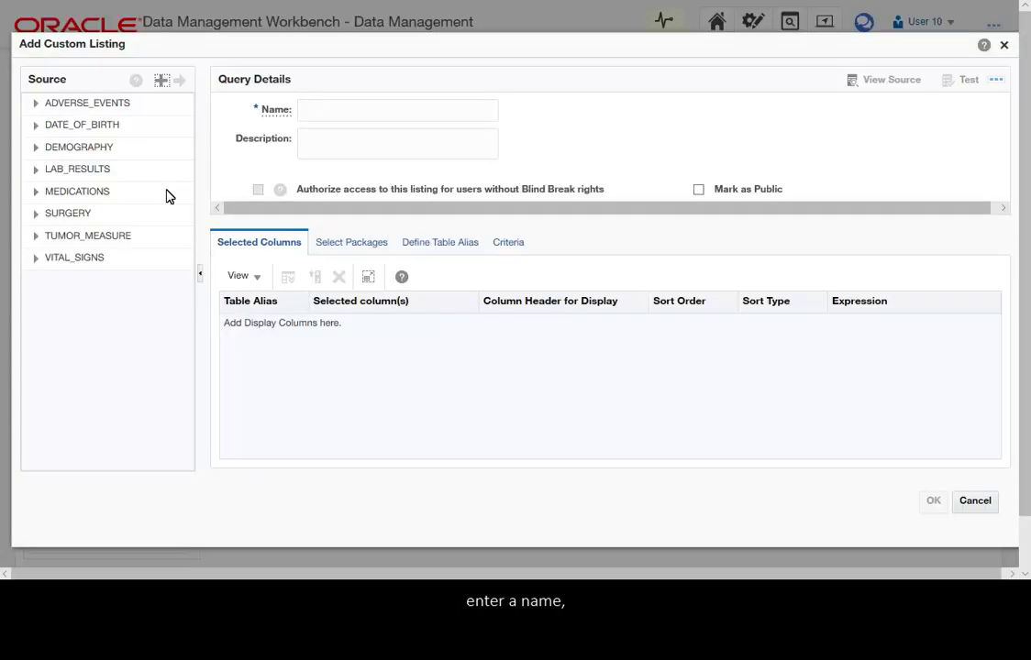
{"action": "left_click", "coordinate": [367, 109]}
{"action": "type", "text": "Temperature in Female Patients"}
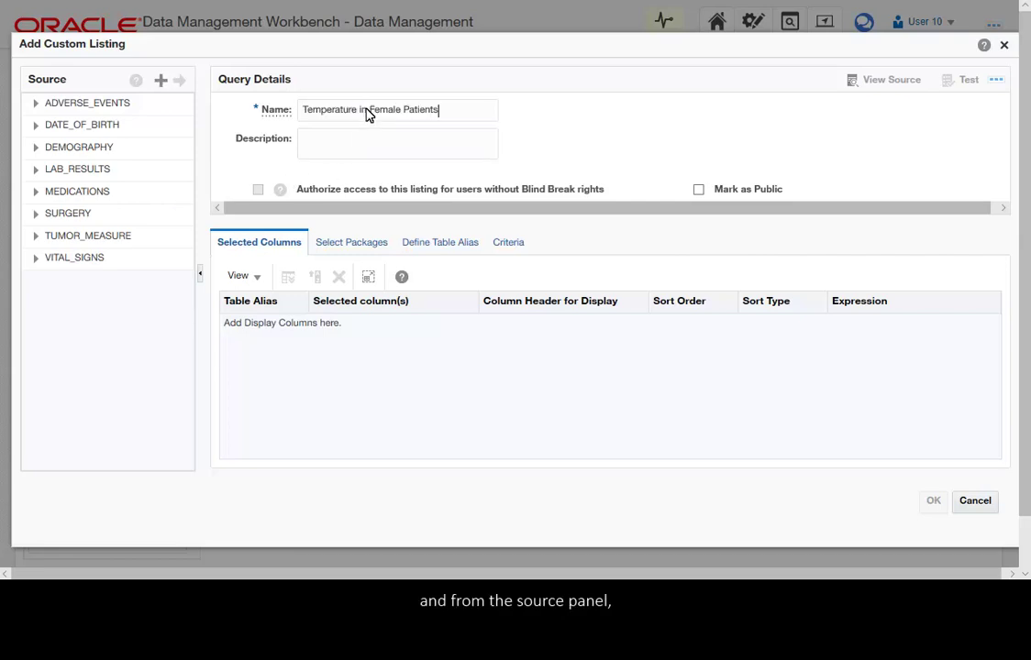
- Add GENDER from DEMOGRAPHY plus BODY_TEMPERATURE and SUBJECTNUMBER from VITAL_SIGNS to the listing's selected columns
{"action": "left_click", "coordinate": [35, 148]}
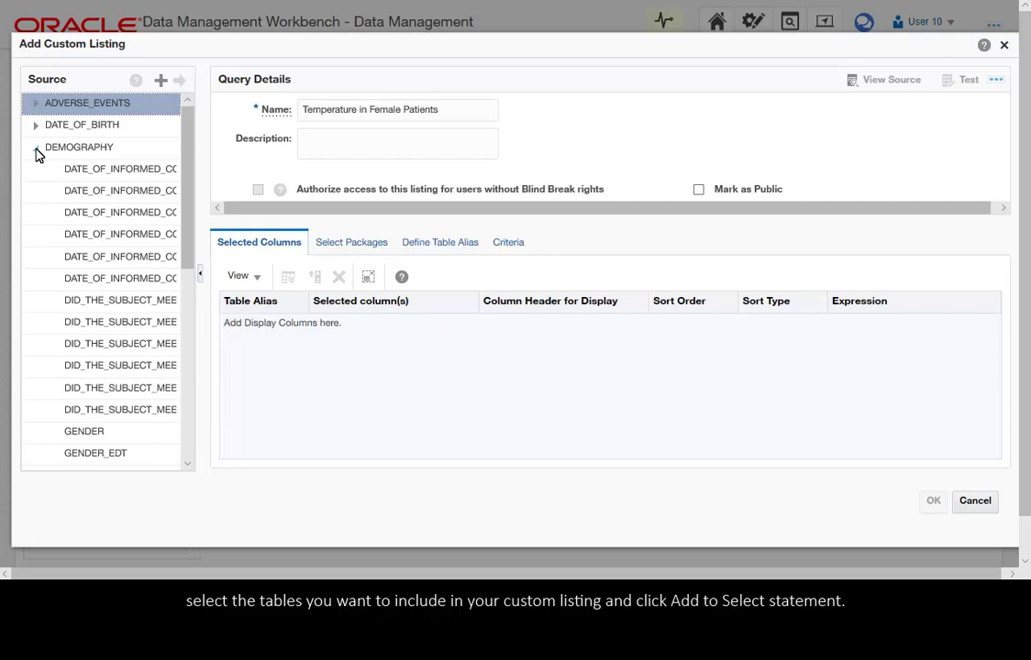
{"action": "left_click", "coordinate": [109, 437]}
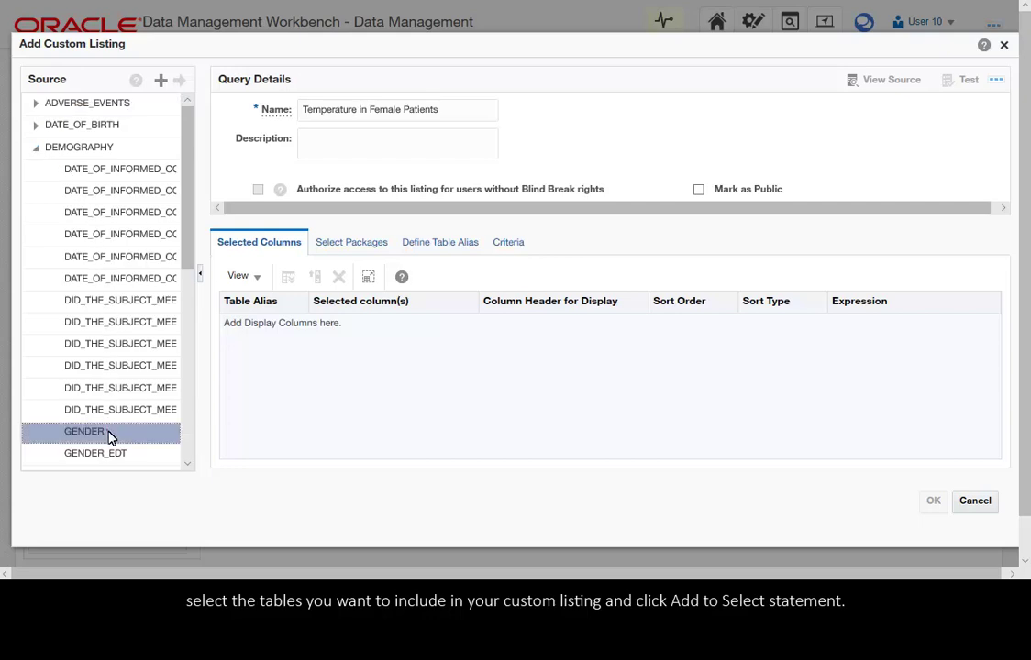
{"action": "left_click", "coordinate": [161, 81]}
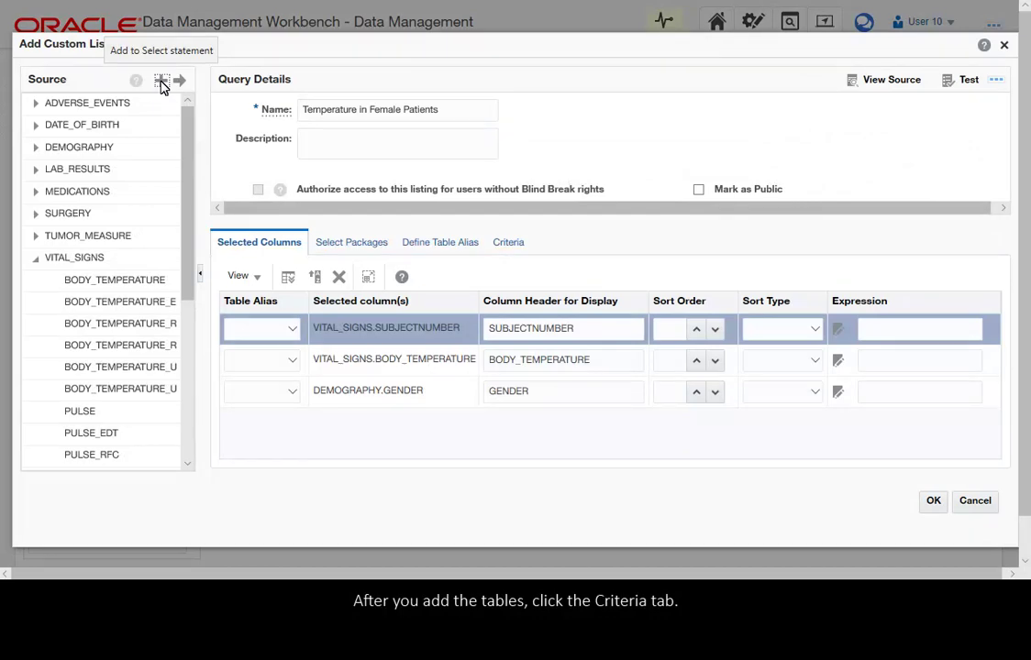
- Start a new expression item in the listing's criteria with VITAL_SIGNS.SUBJECTNUMBER as its first column
{"action": "left_click", "coordinate": [507, 244]}
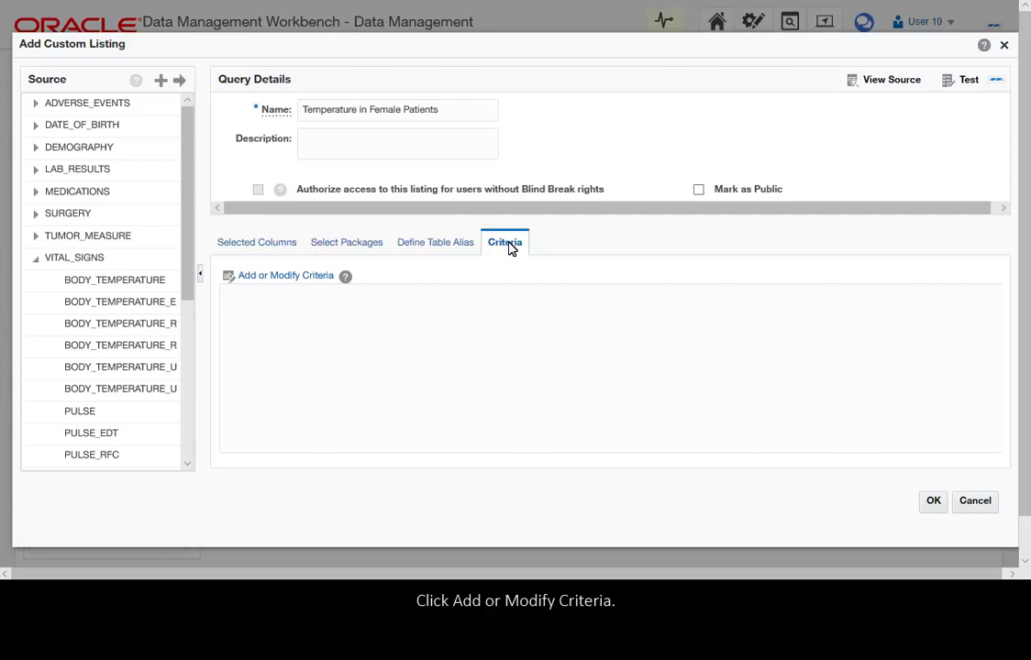
{"action": "left_click", "coordinate": [310, 276]}
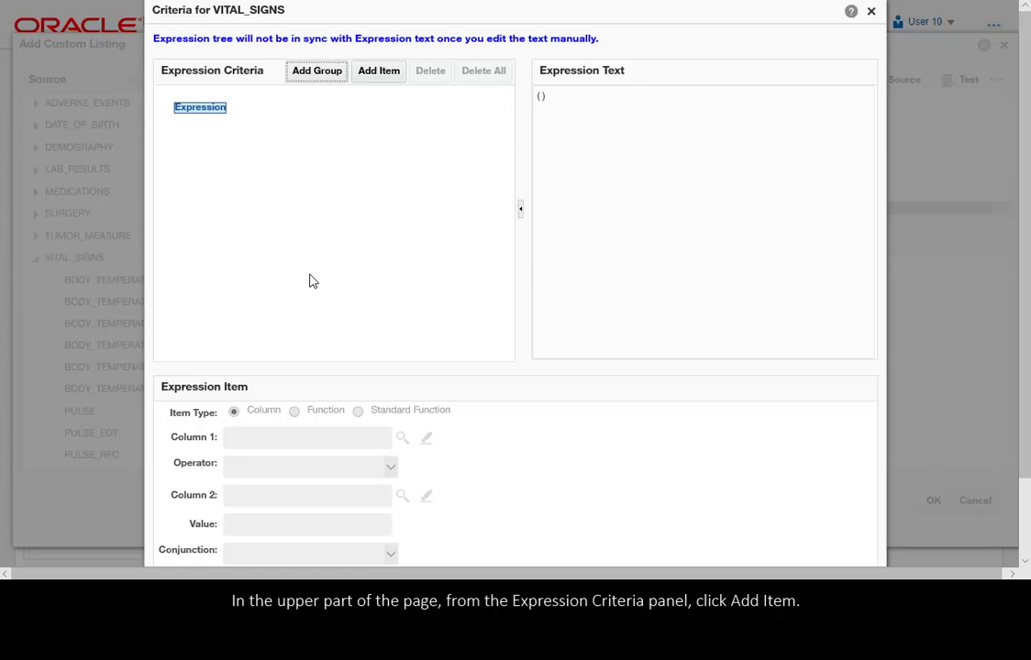
{"action": "left_click", "coordinate": [388, 72]}
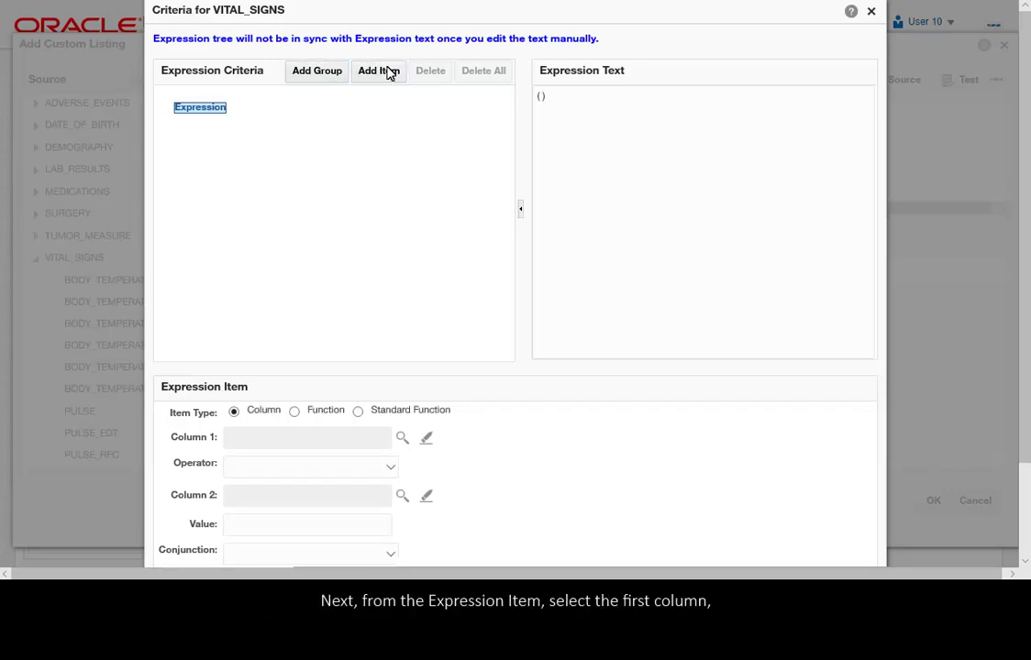
{"action": "left_click", "coordinate": [402, 437]}
{"action": "left_click", "coordinate": [832, 359]}
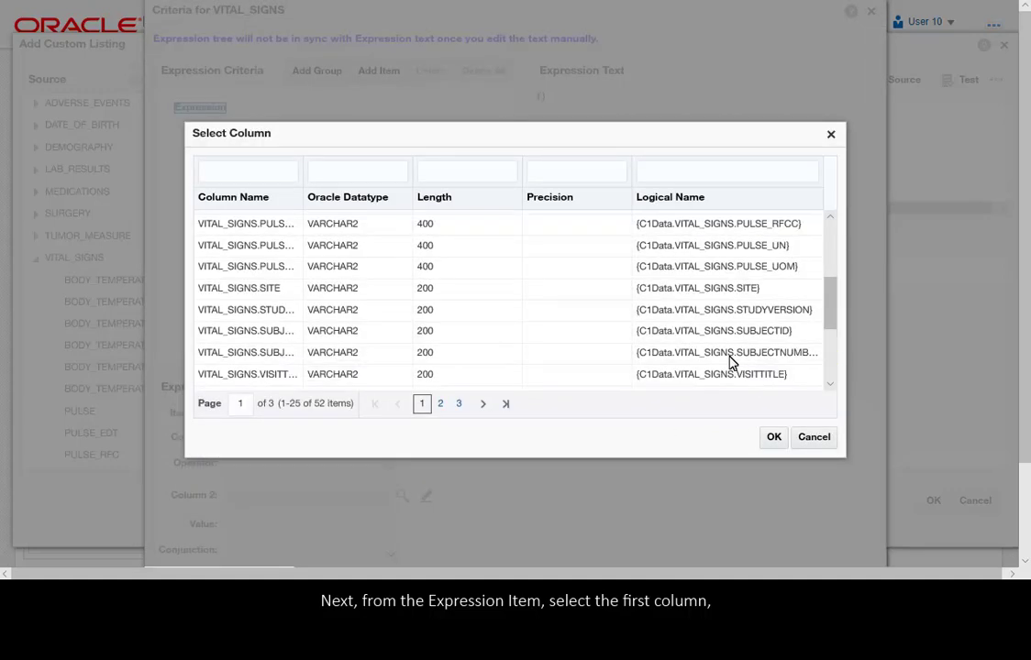
{"action": "left_click", "coordinate": [700, 354]}
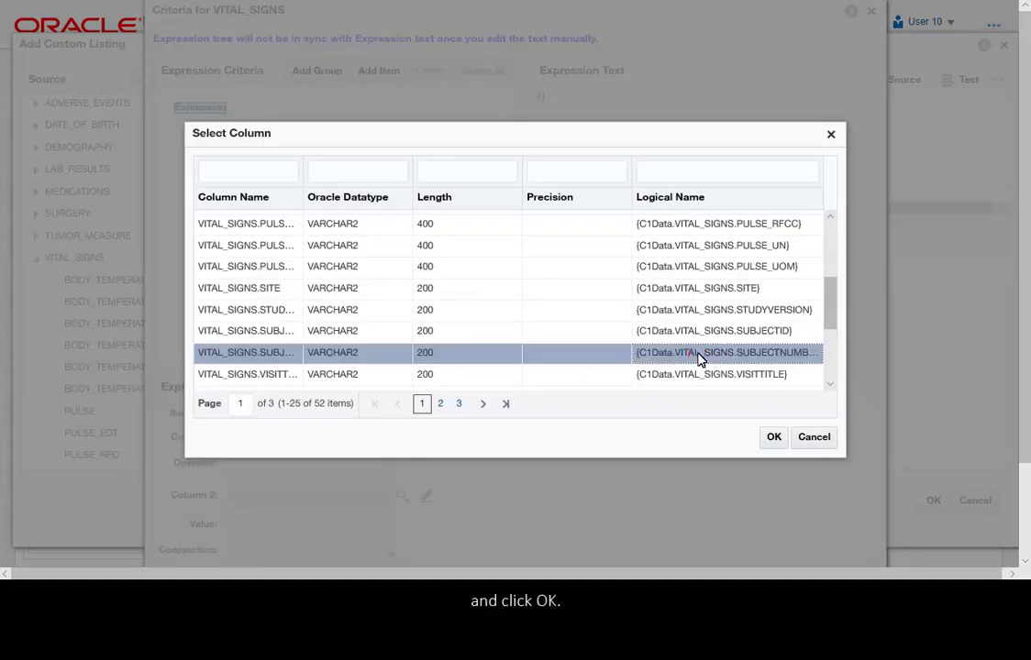
{"action": "left_click", "coordinate": [774, 438]}
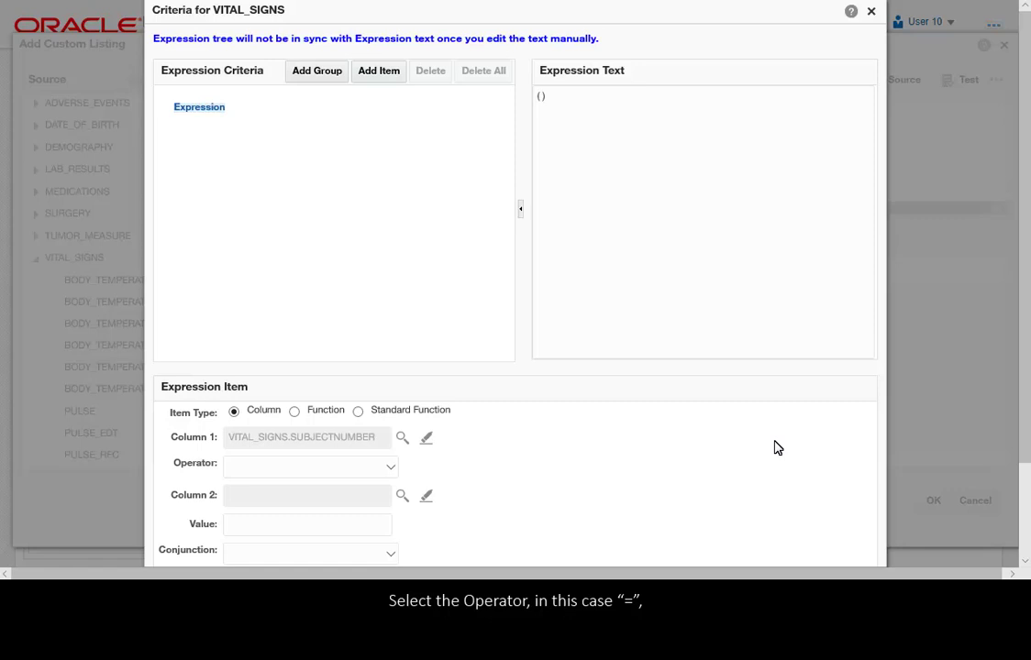
- Set the expression item's operator to = and its second column to DEMOGRAPHY.SUBJECTNUMBER
{"action": "left_click", "coordinate": [390, 467]}
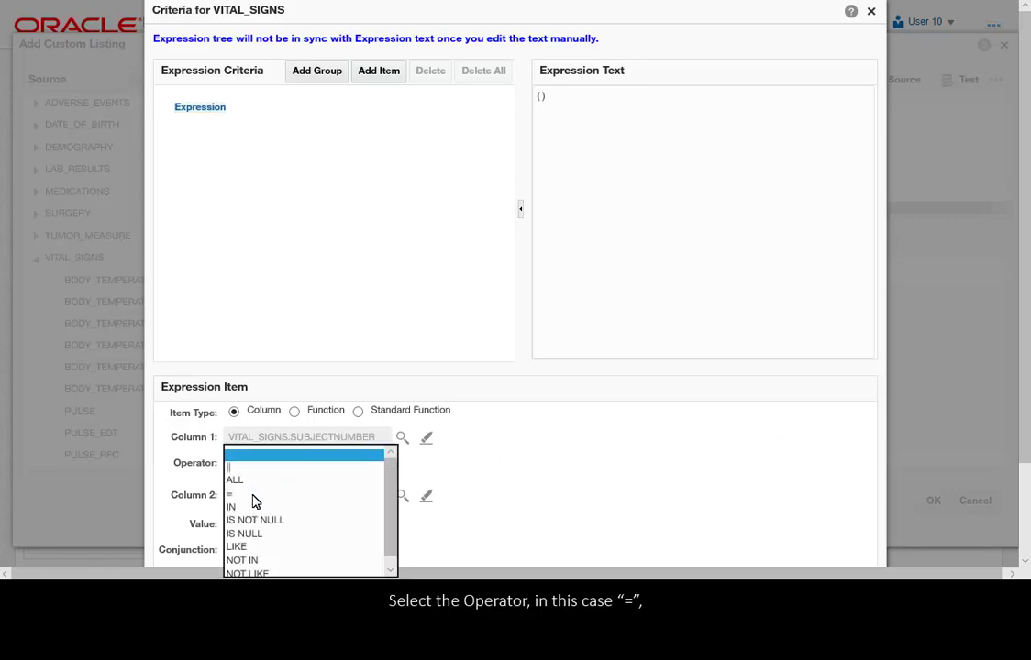
{"action": "left_click", "coordinate": [252, 495]}
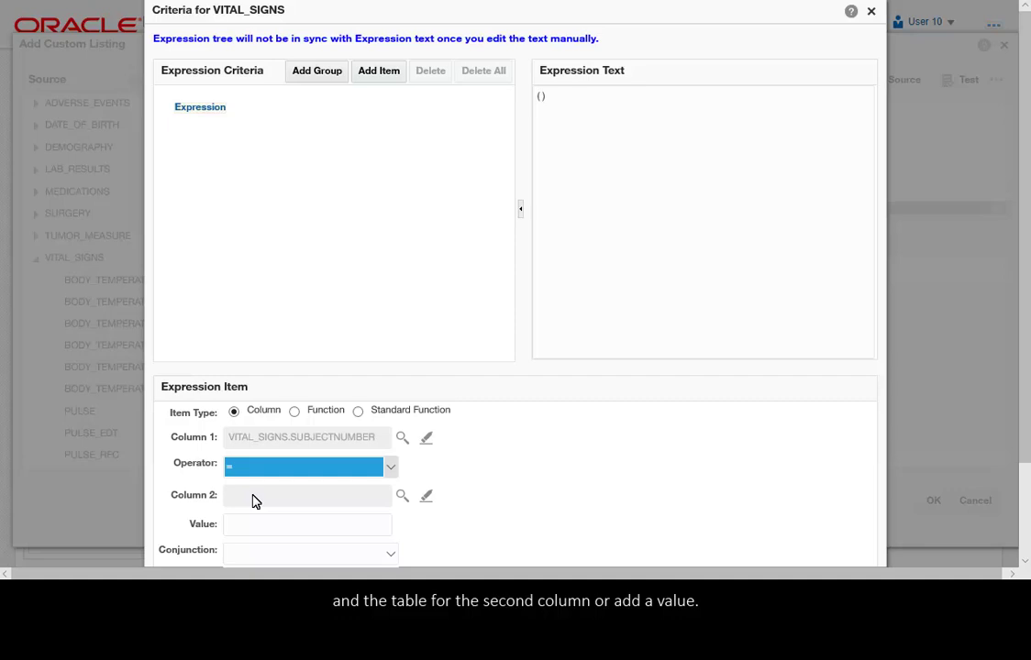
{"action": "left_click", "coordinate": [402, 495]}
{"action": "left_click", "coordinate": [459, 404]}
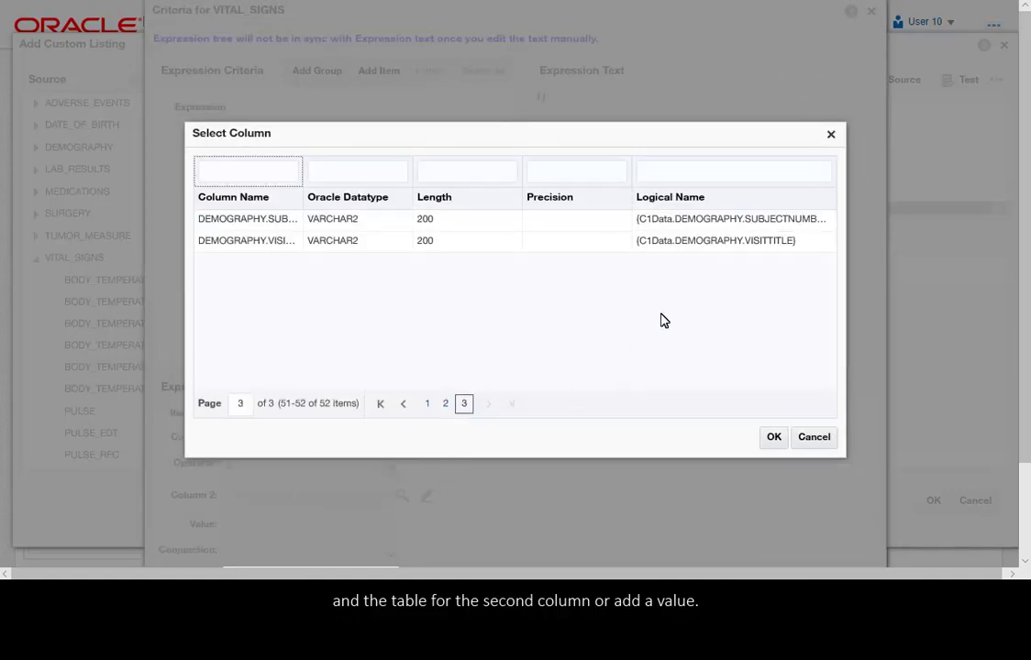
{"action": "left_click", "coordinate": [681, 219]}
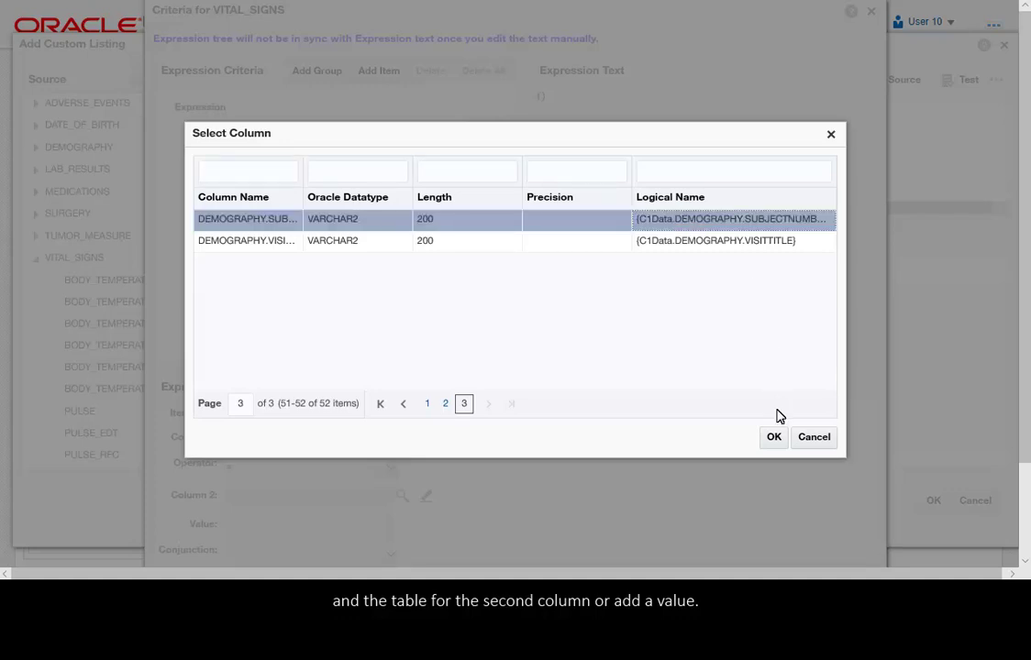
{"action": "left_click", "coordinate": [774, 437]}
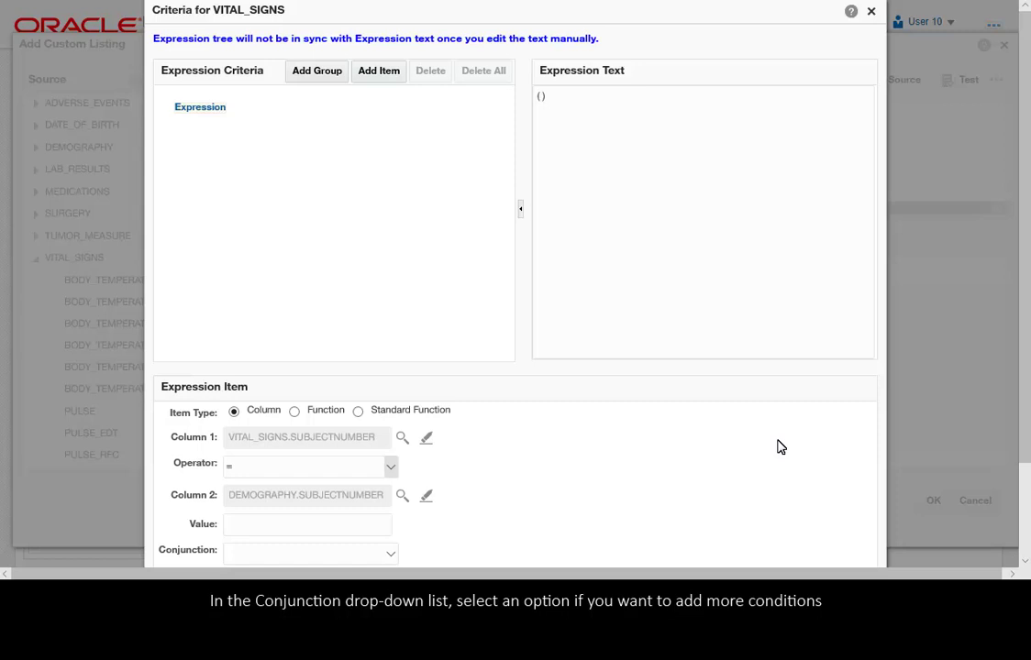
- Set the item's conjunction to AND and add the subject number condition to the expression
{"action": "left_click", "coordinate": [389, 555]}
{"action": "left_click", "coordinate": [355, 555]}
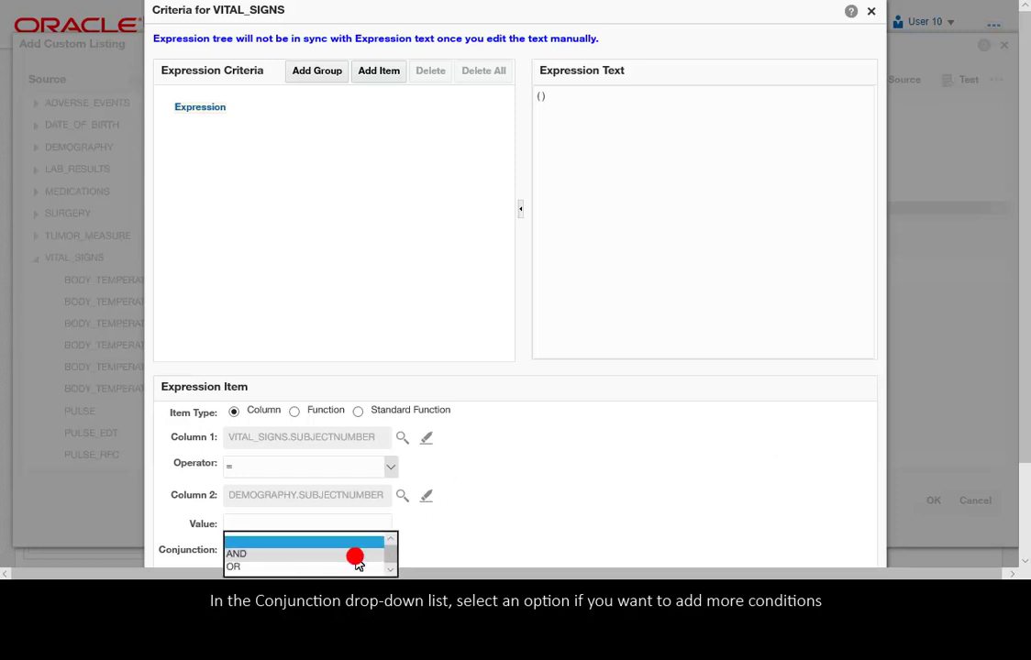
{"action": "left_click", "coordinate": [1024, 529]}
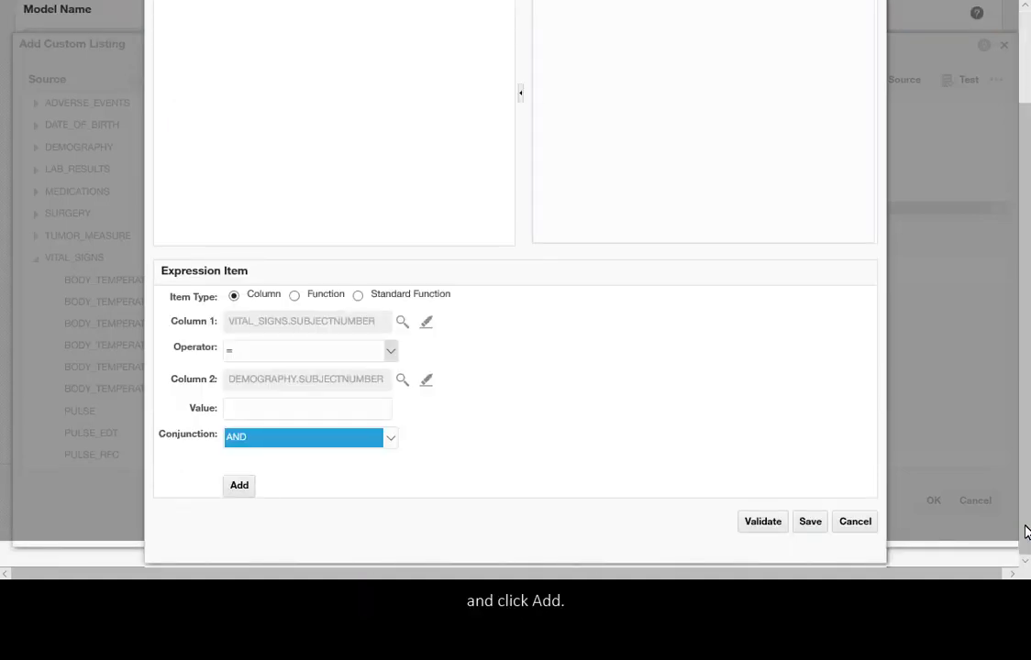
{"action": "left_click", "coordinate": [238, 485]}
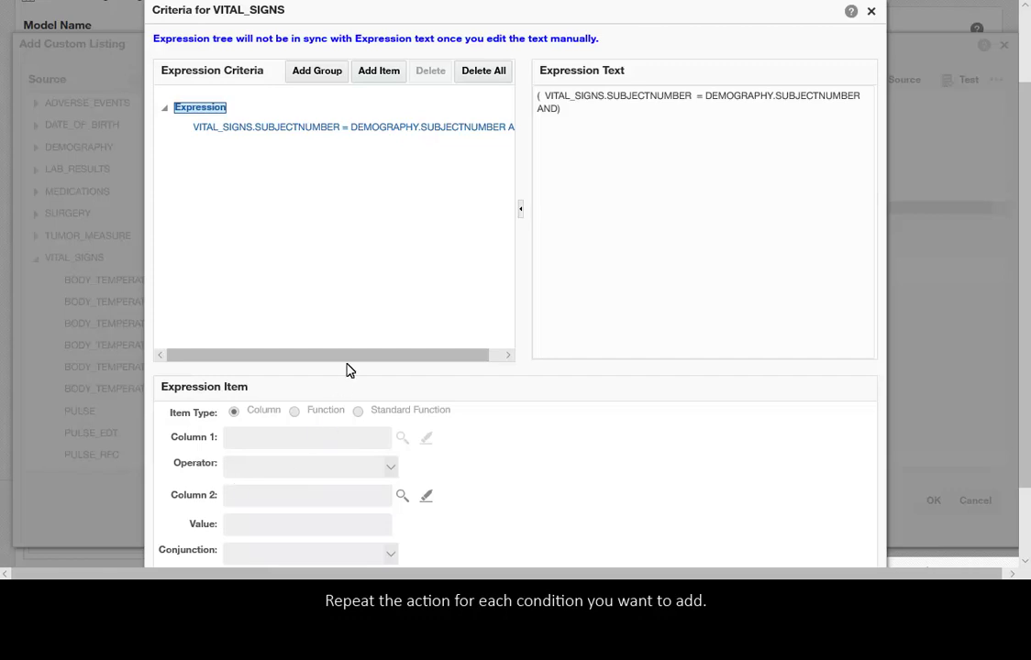
- Add the condition DEMOGRAPHY.GENDER = 'Female' to the expression, and validate and save the criteria
{"action": "left_click", "coordinate": [379, 72]}
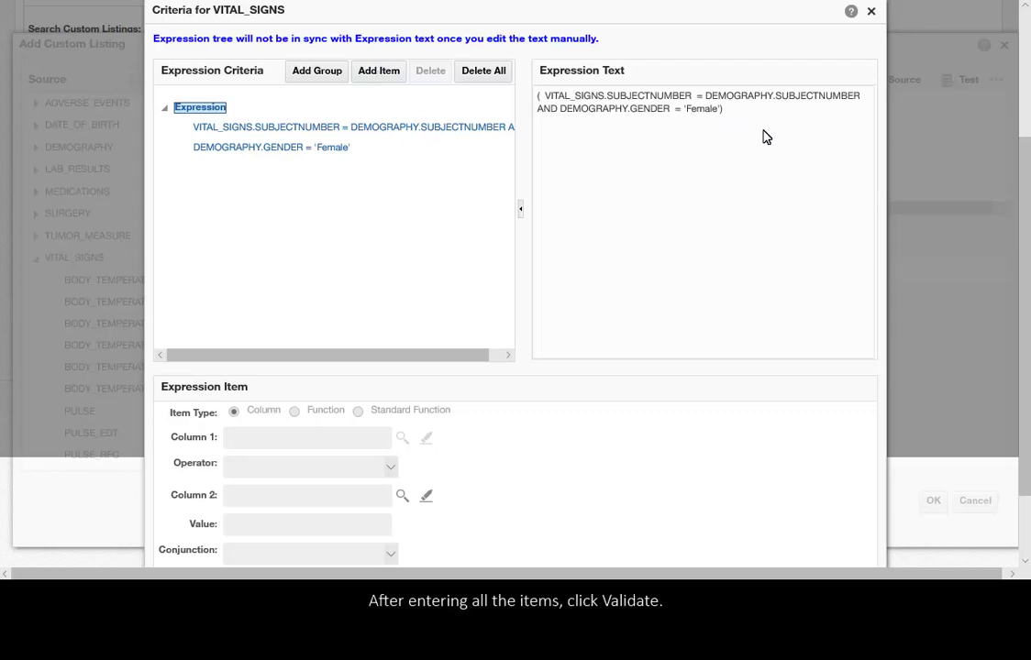
{"action": "scroll", "coordinate": [1026, 528], "scroll_direction": "down", "scroll_amount": 1}
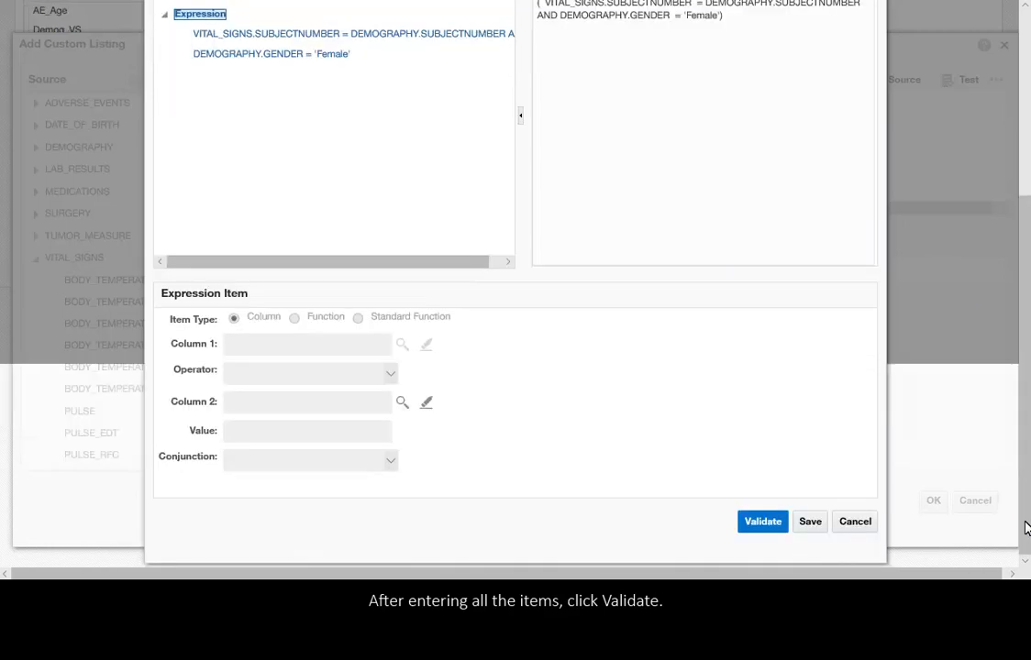
{"action": "left_click", "coordinate": [766, 523]}
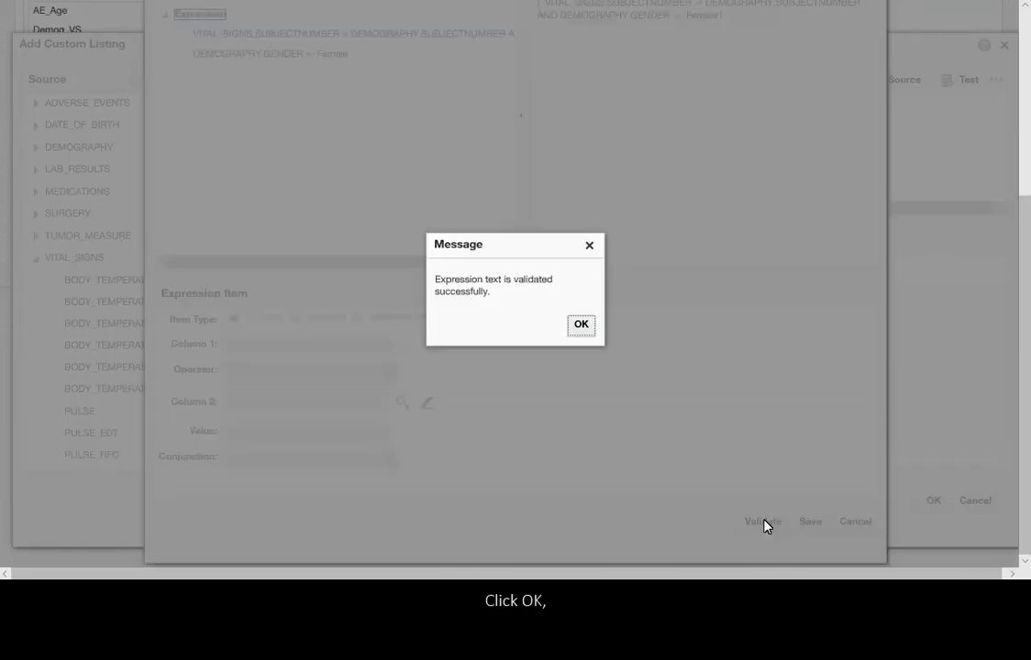
{"action": "left_click", "coordinate": [582, 326]}
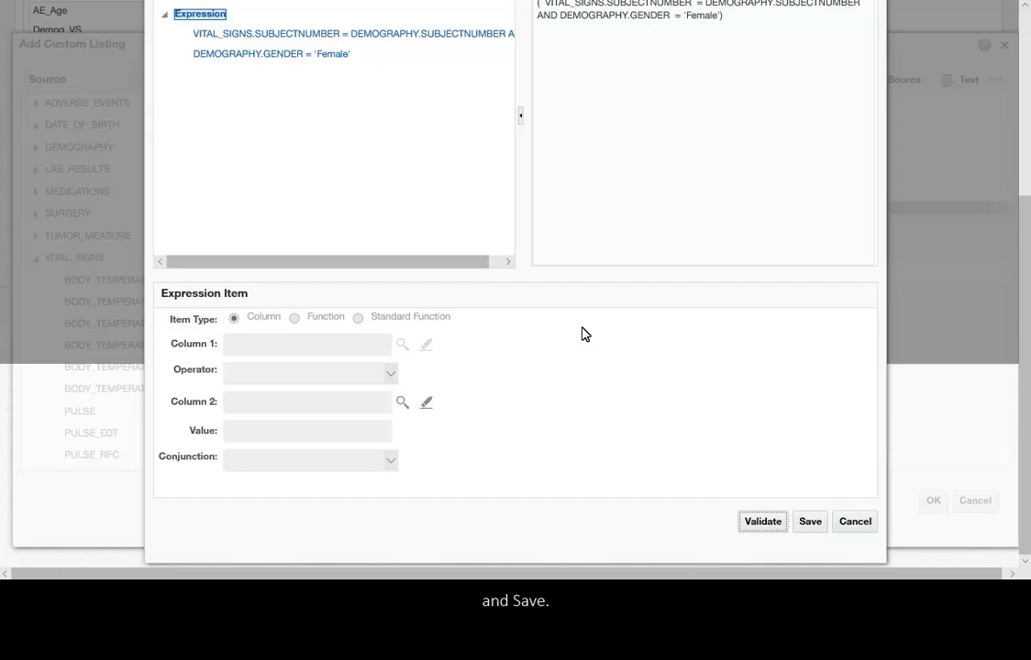
{"action": "left_click", "coordinate": [810, 522]}
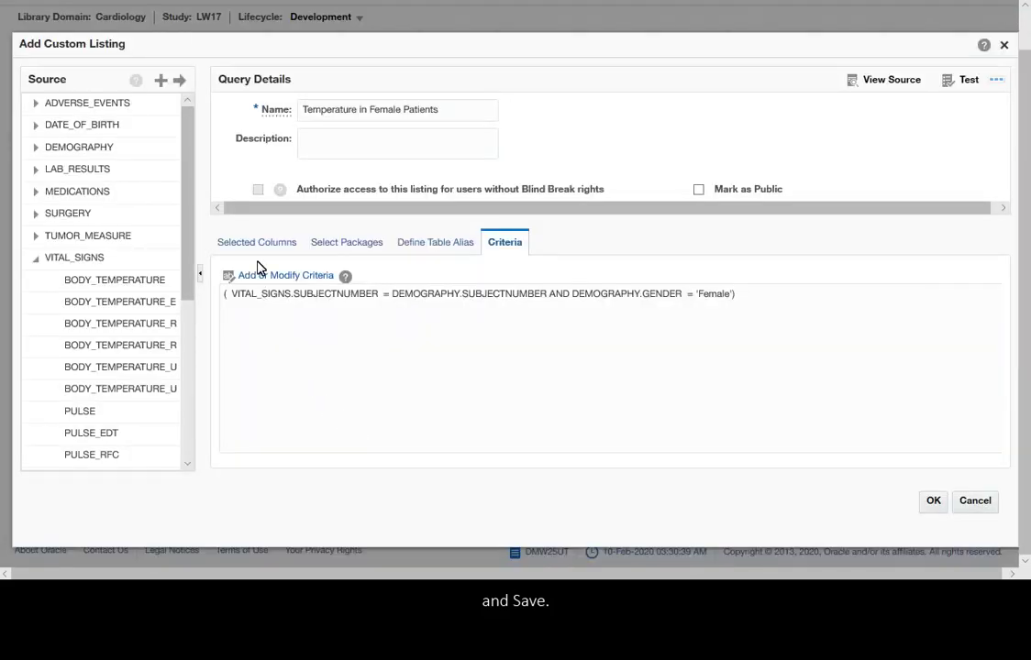
- Return to the selected columns, view the listing's source query and test its output
{"action": "left_click", "coordinate": [258, 243]}
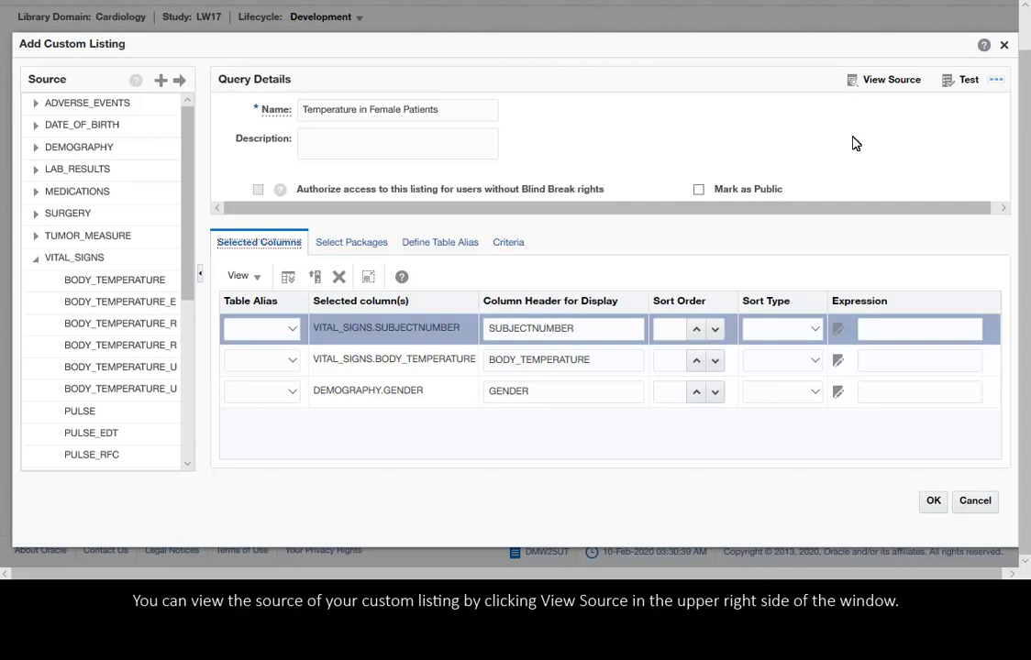
{"action": "left_click", "coordinate": [880, 82]}
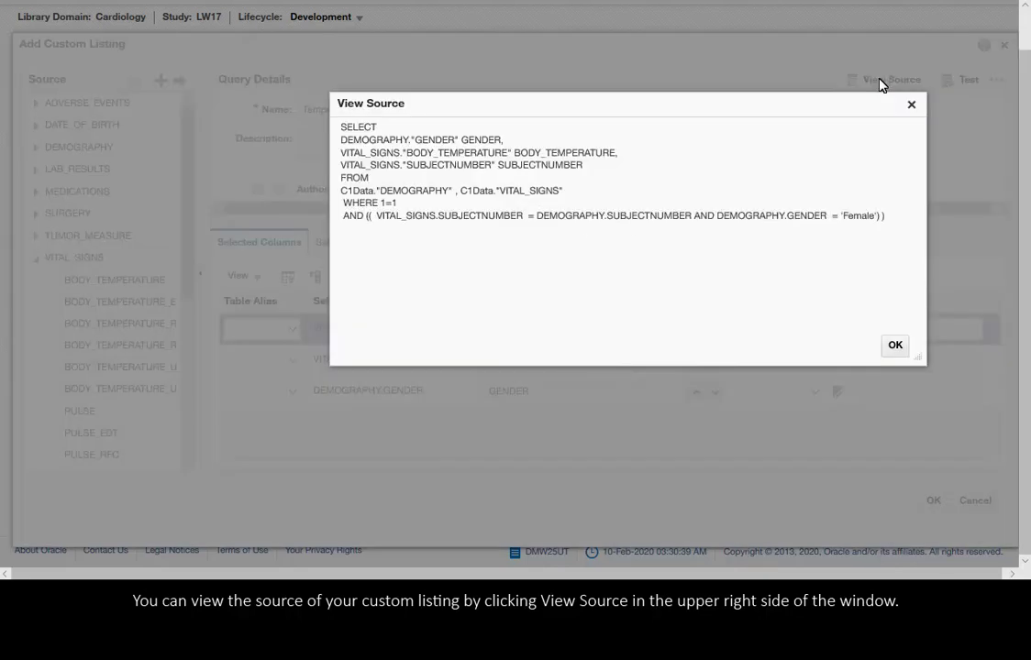
{"action": "left_click", "coordinate": [895, 346]}
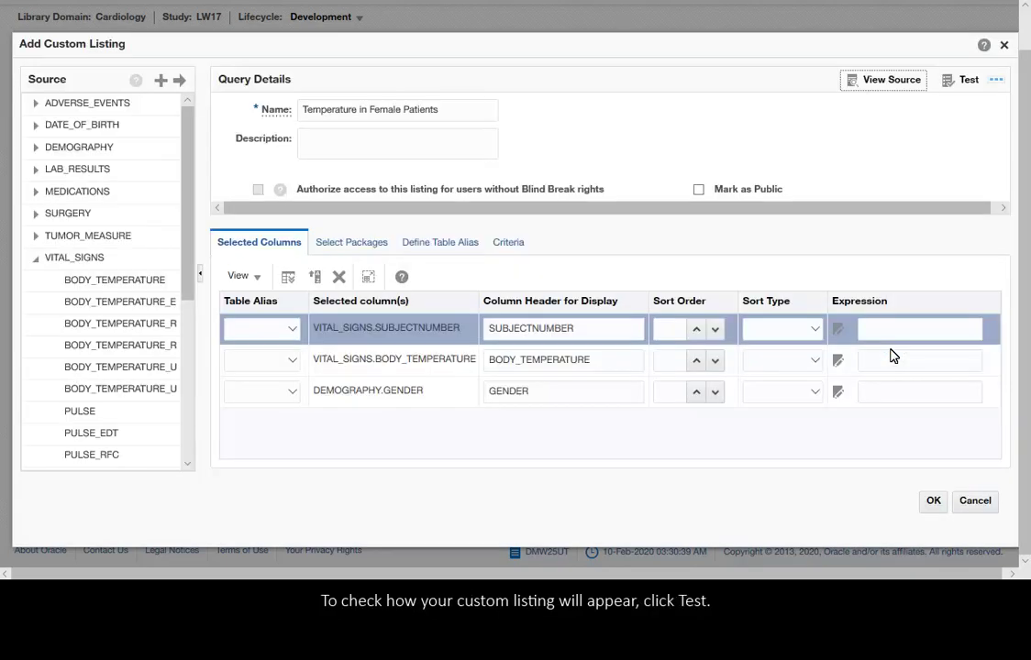
{"action": "left_click", "coordinate": [965, 82]}
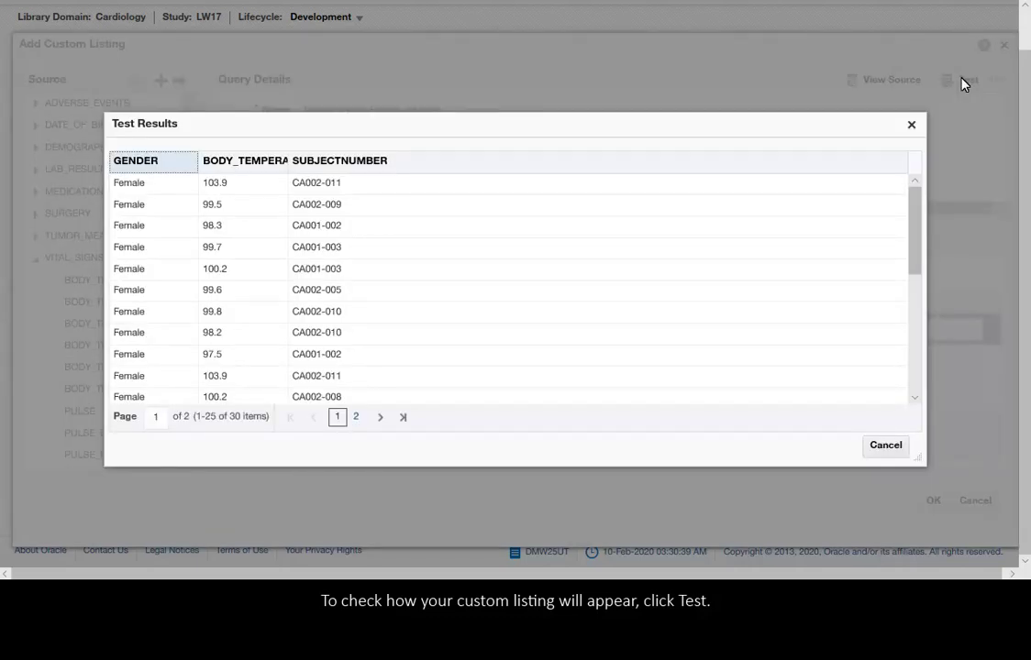
{"action": "left_click", "coordinate": [912, 127]}
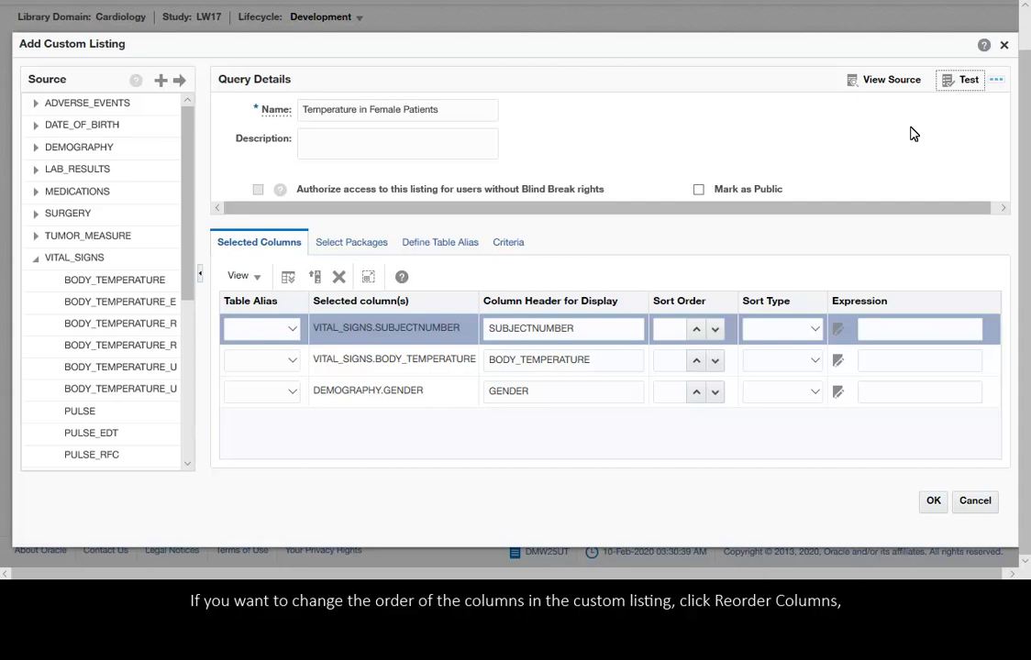
- Reorder the columns so GENDER comes before BODY_TEMPERATURE, and save the custom listing
{"action": "left_click", "coordinate": [314, 277]}
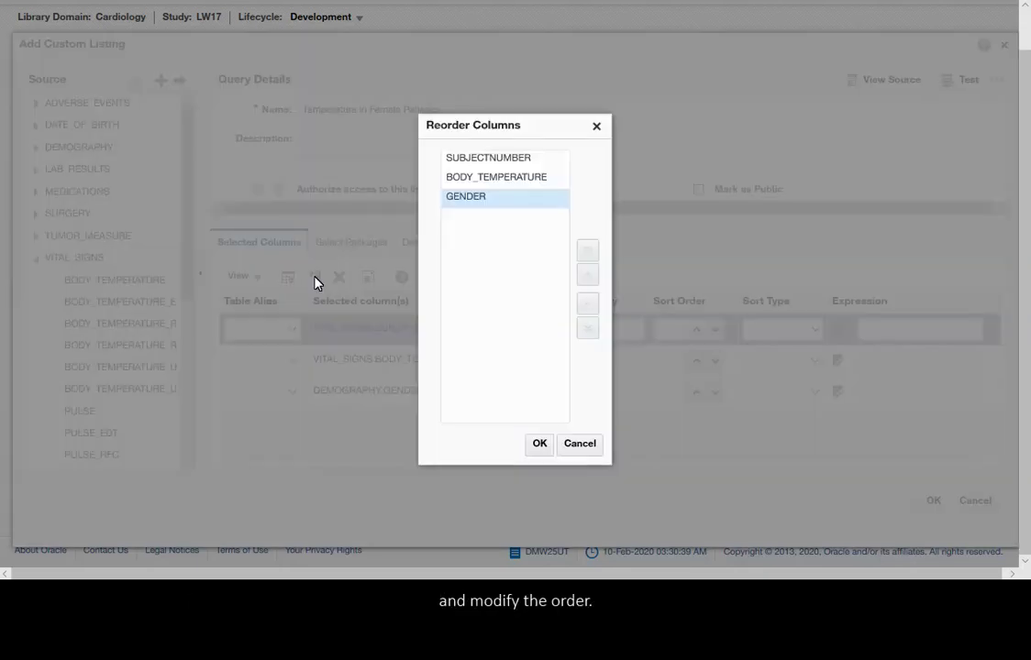
{"action": "left_click", "coordinate": [499, 195]}
{"action": "left_click", "coordinate": [587, 277]}
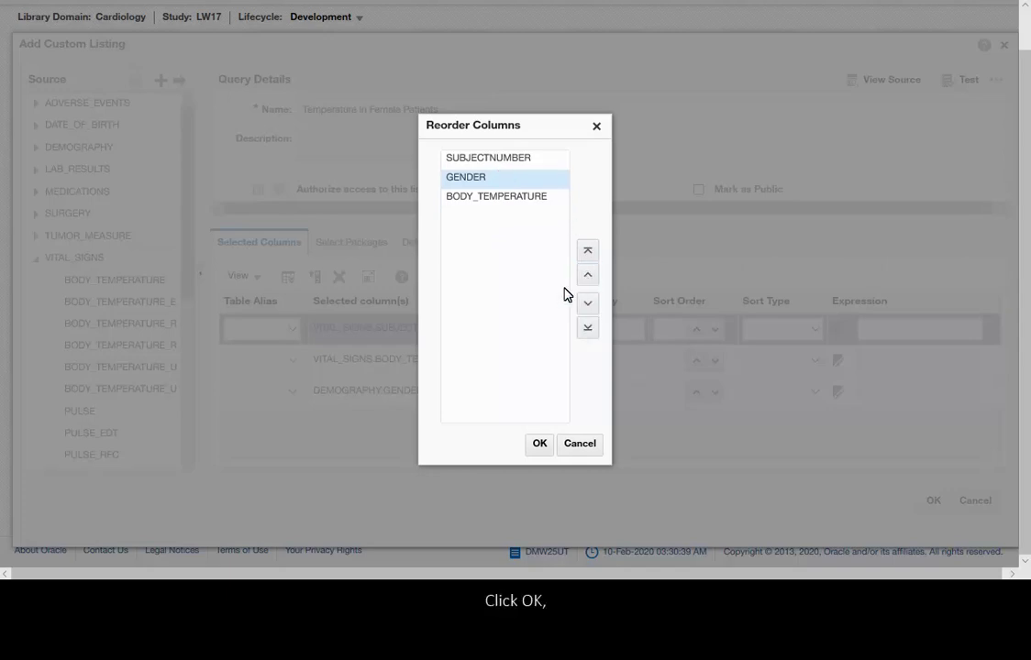
{"action": "left_click", "coordinate": [539, 445]}
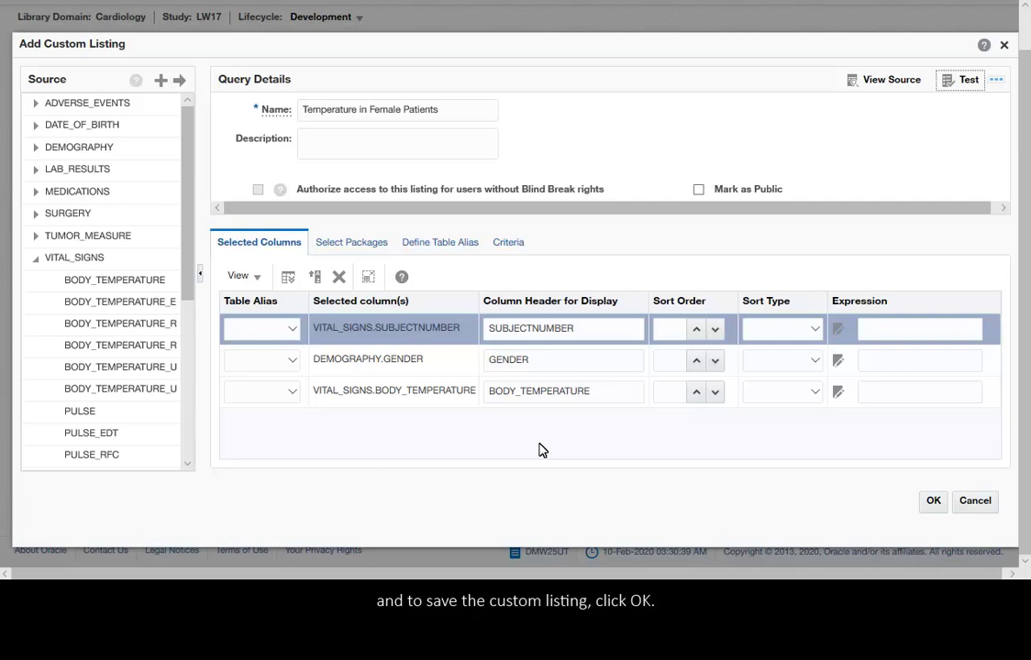
{"action": "left_click", "coordinate": [933, 501]}
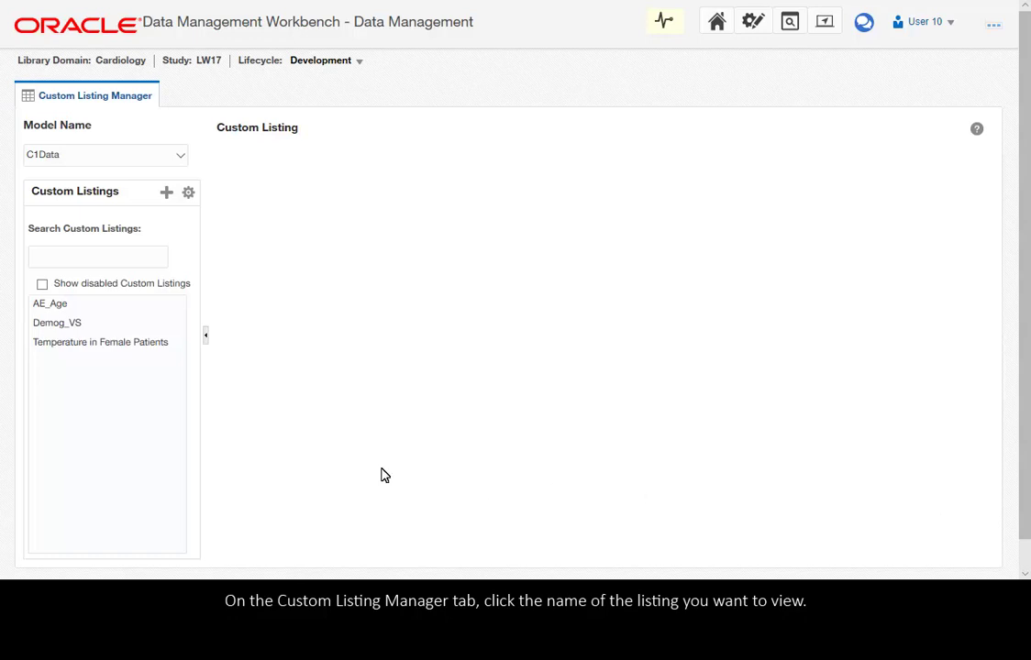
- View the Temperature in Female Patients listing in Custom Listing Manager and again among C1Data's custom listings on the Listings page
{"action": "left_click", "coordinate": [119, 344]}
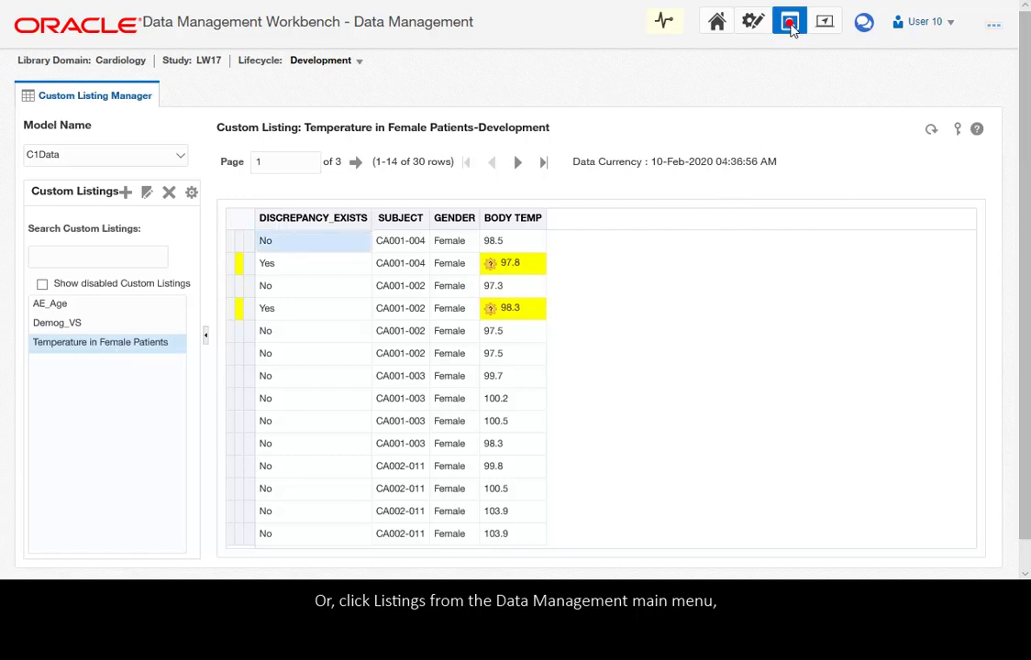
{"action": "left_click", "coordinate": [789, 21]}
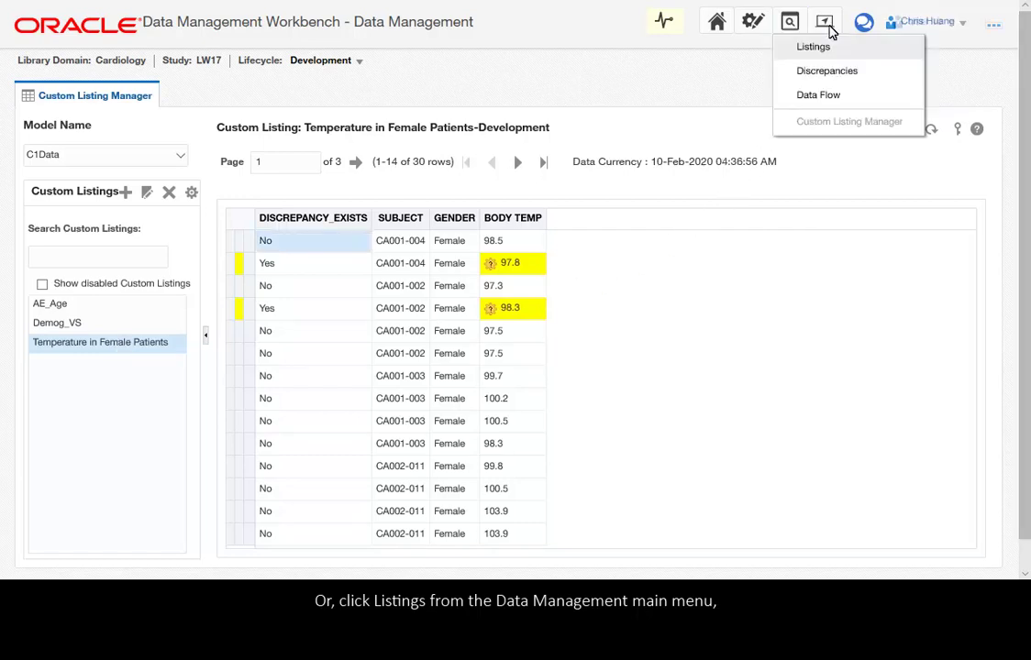
{"action": "left_click", "coordinate": [868, 48]}
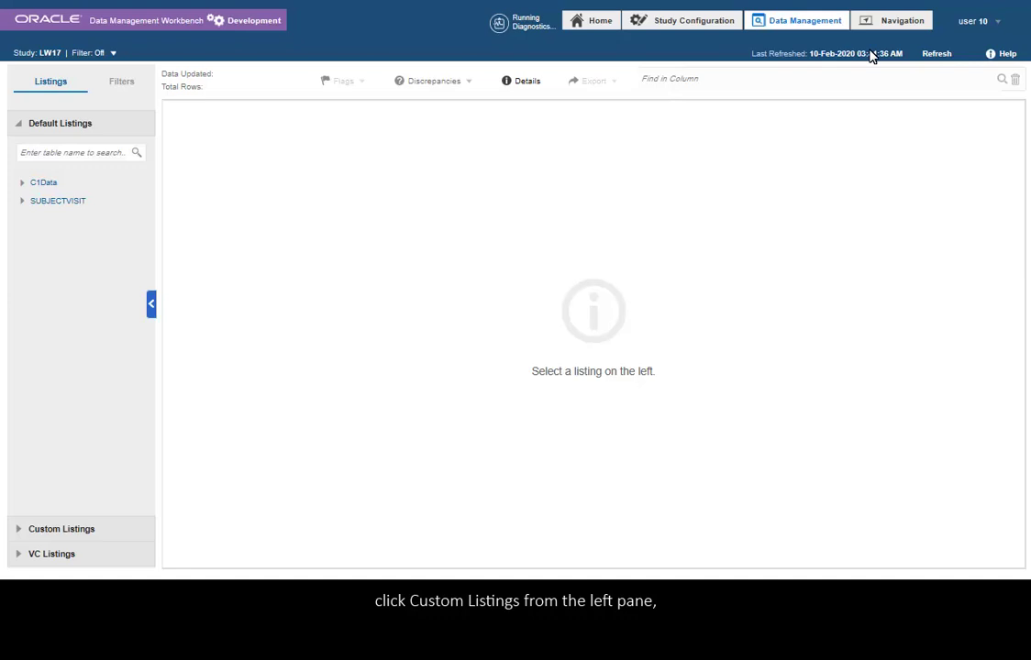
{"action": "left_click", "coordinate": [22, 532]}
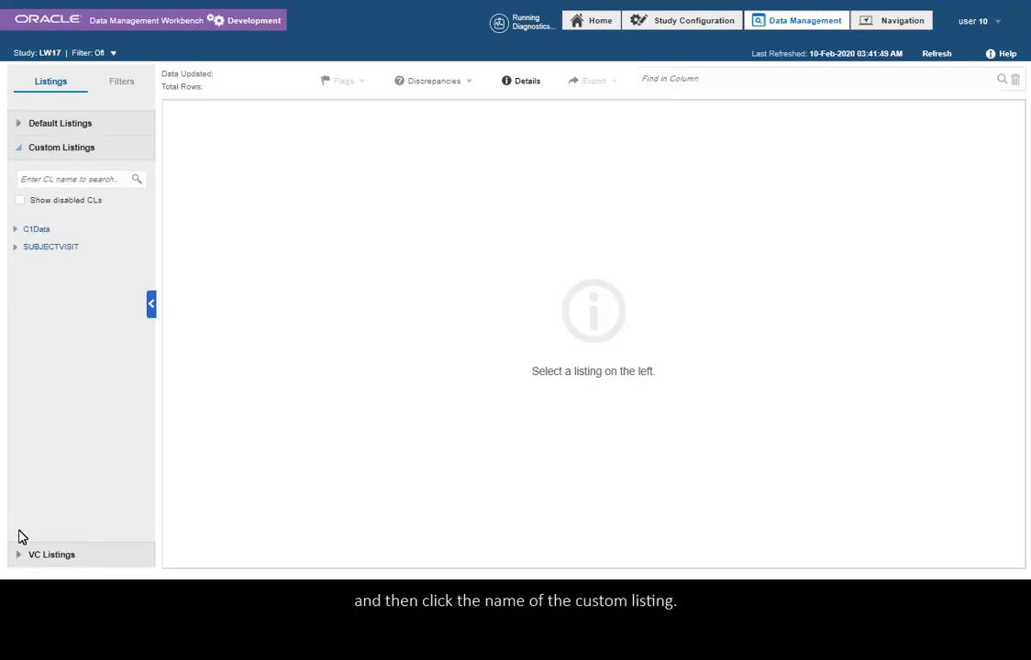
{"action": "left_click", "coordinate": [16, 231]}
{"action": "left_click", "coordinate": [68, 281]}
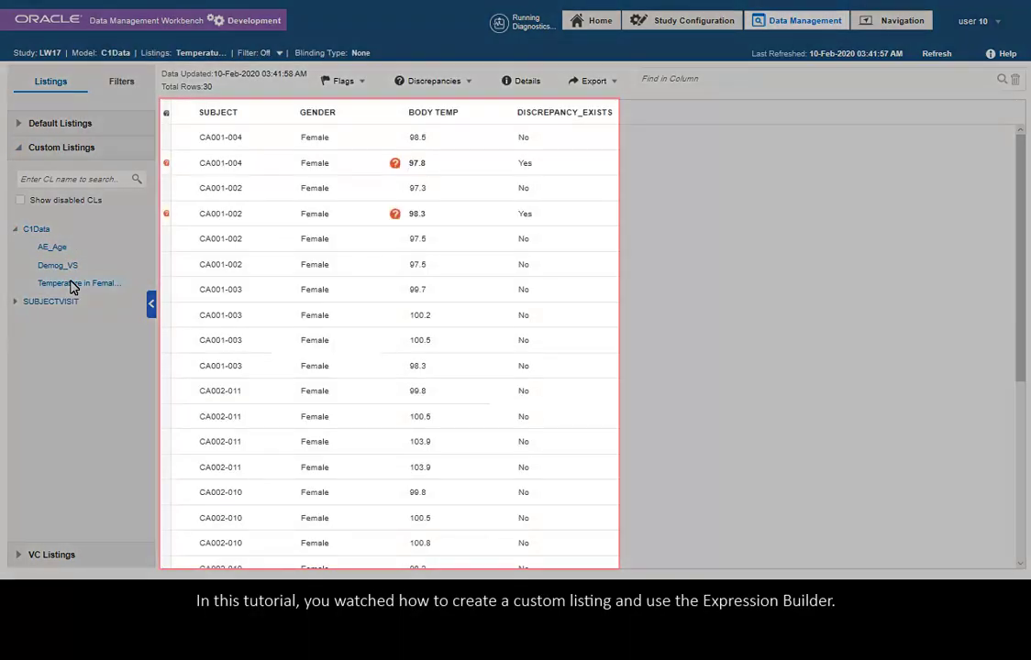